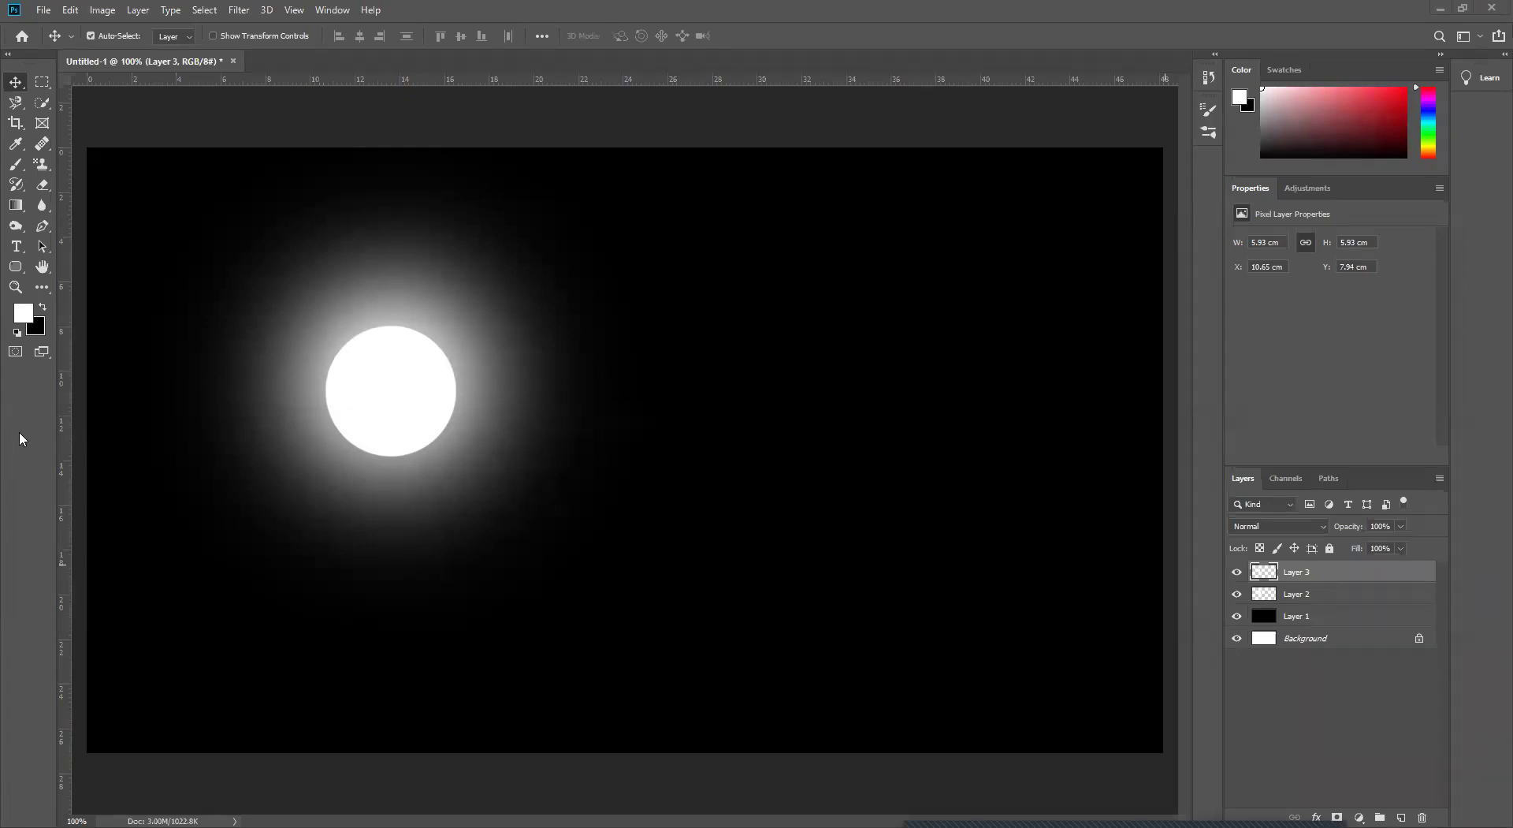
Delete Layer 2, Layer 3 and the black Layer 1, keeping only the Background layer.
{"action": "left_click", "coordinate": [503, 367]}
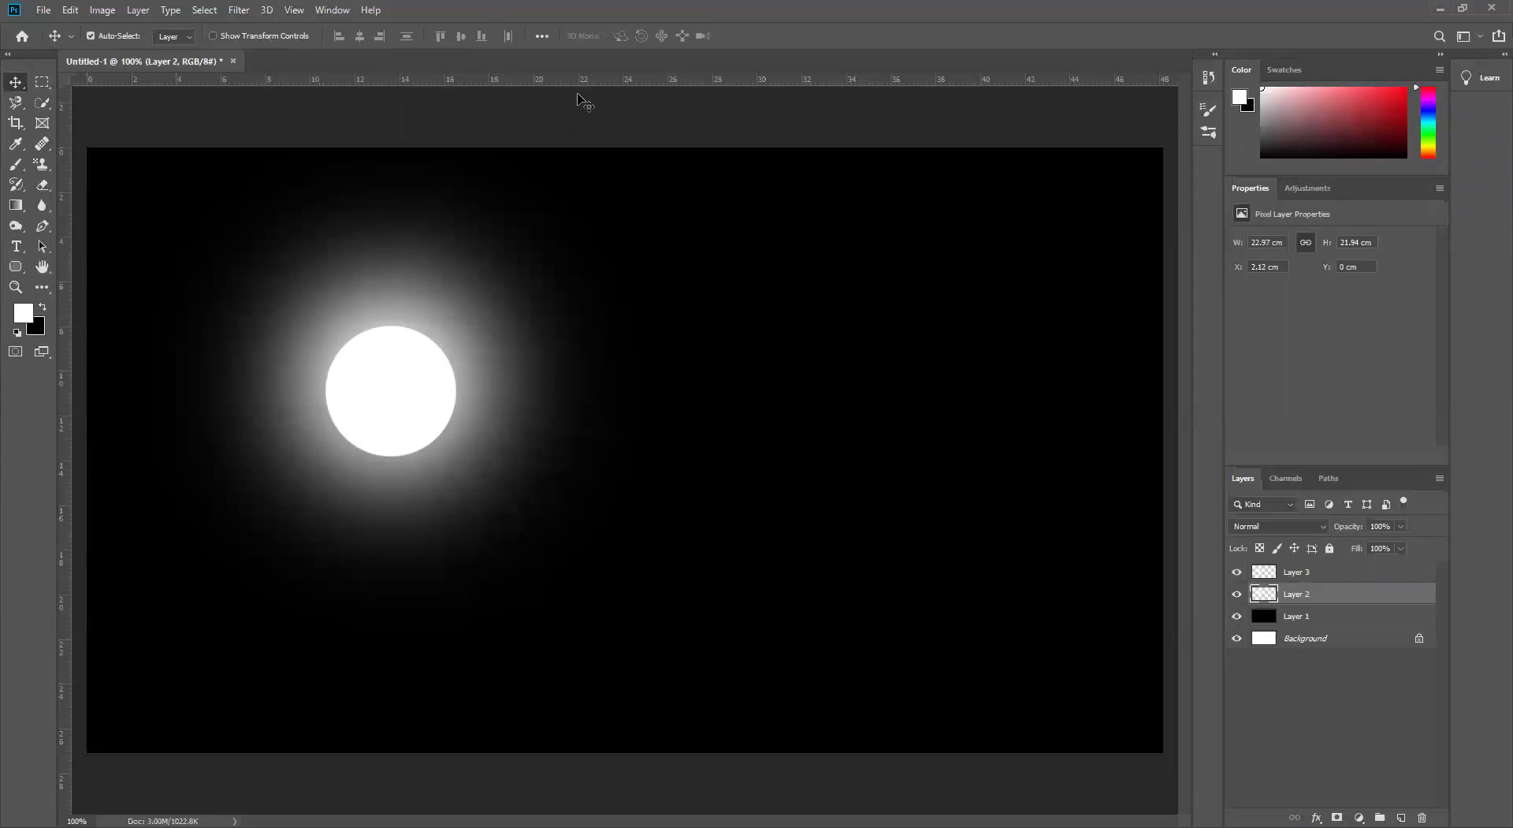
{"action": "mouse_move", "coordinate": [725, 12]}
{"action": "key", "text": "Delete"}
{"action": "key", "text": "Delete"}
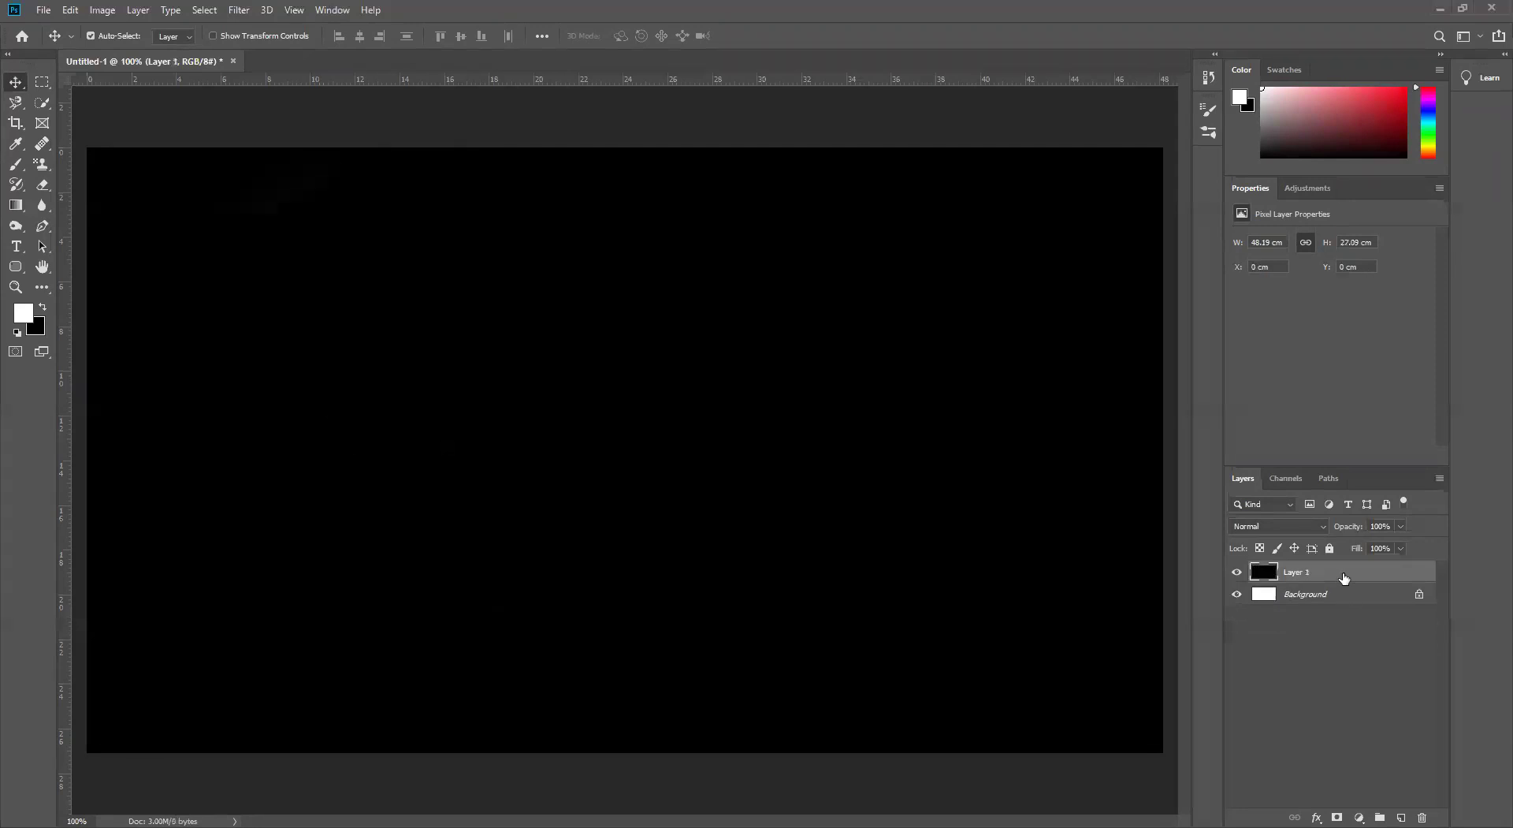
{"action": "key", "text": "Delete"}
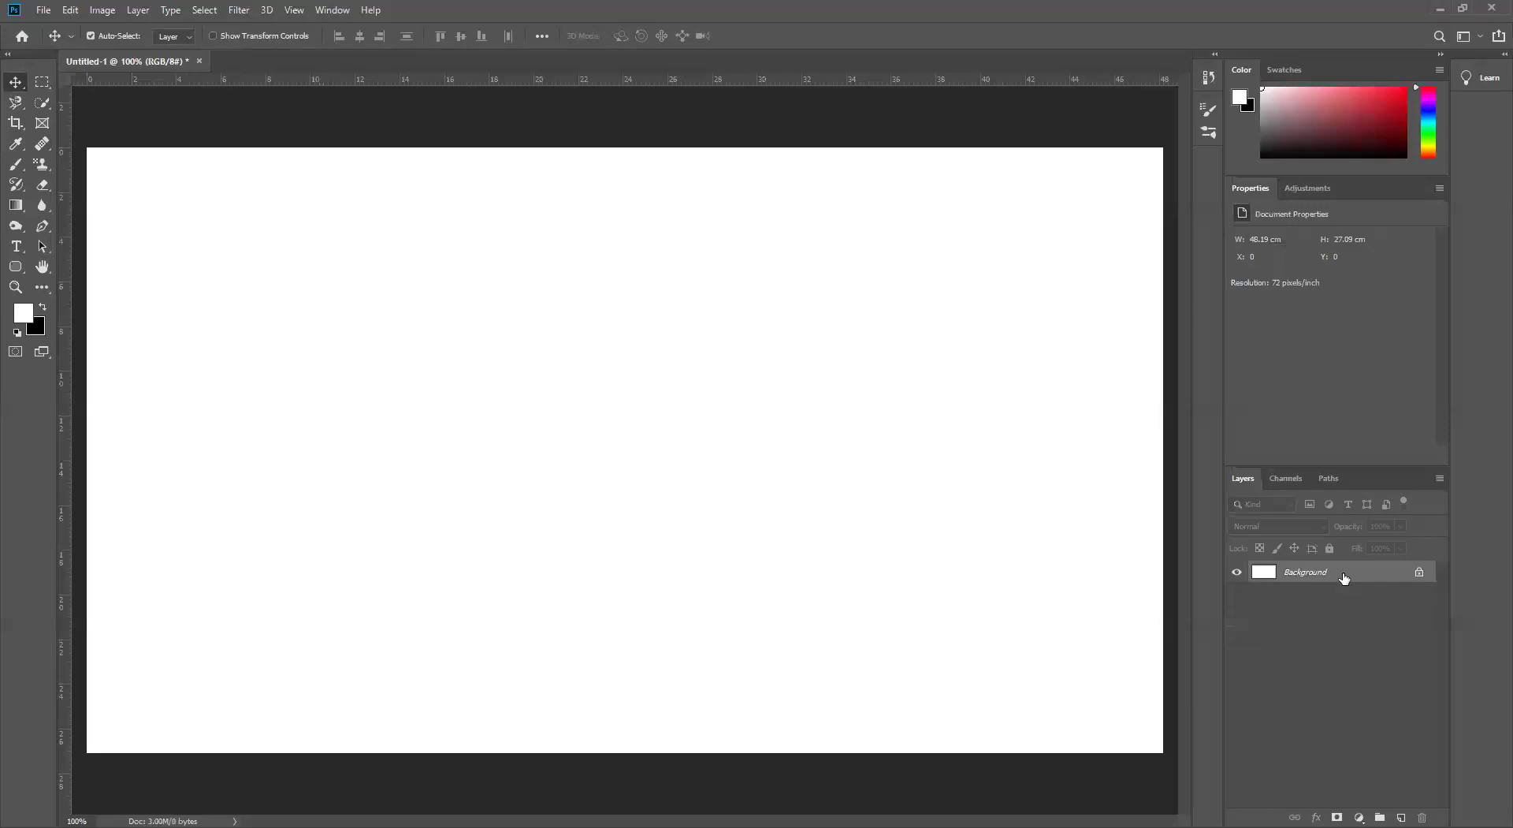
Make black (000000) the foreground color and activate the Brush tool.
{"action": "left_click", "coordinate": [44, 308]}
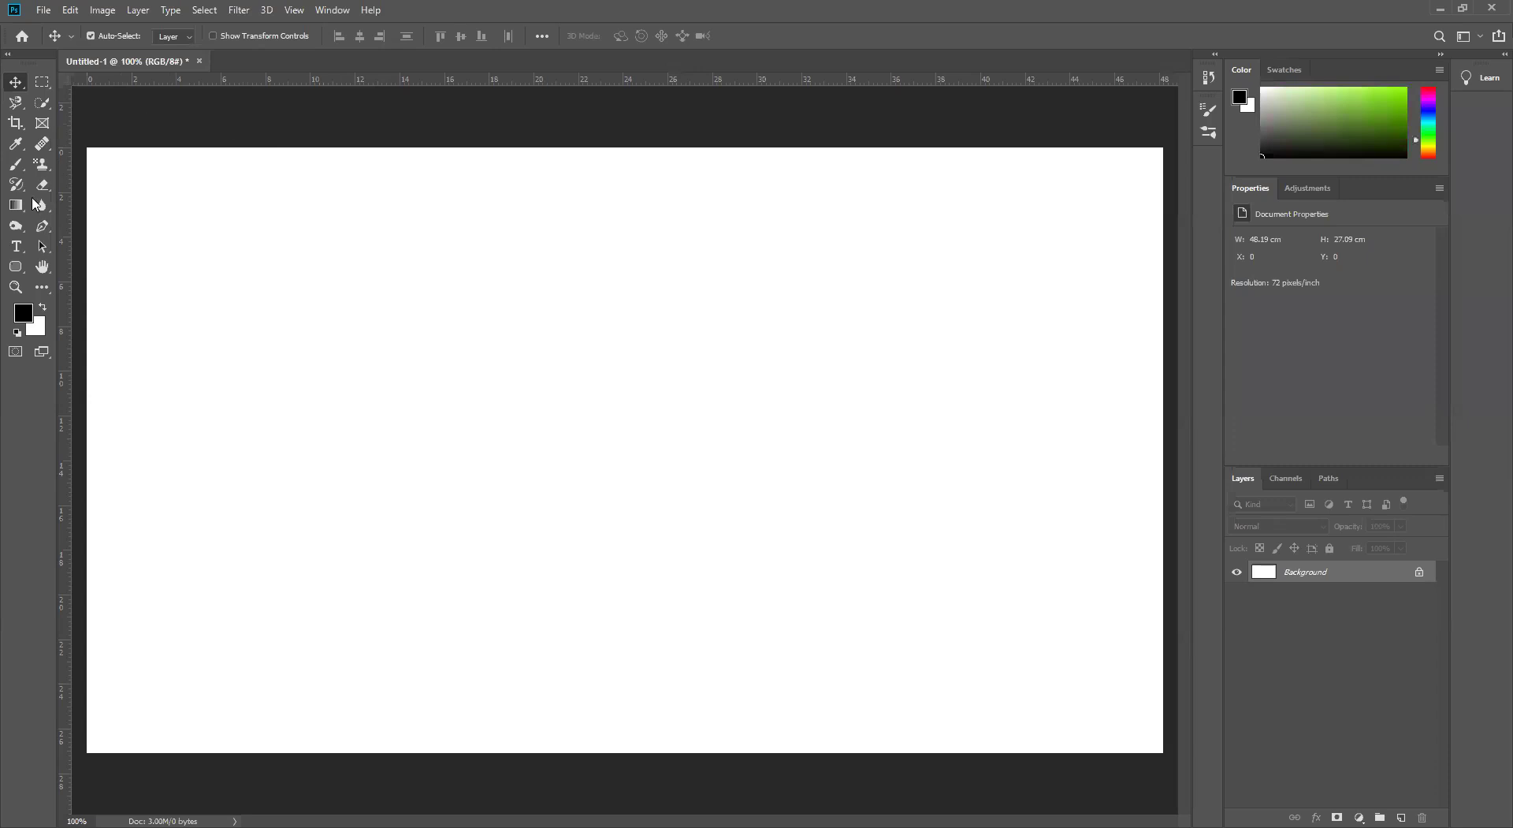
{"action": "left_click", "coordinate": [16, 164]}
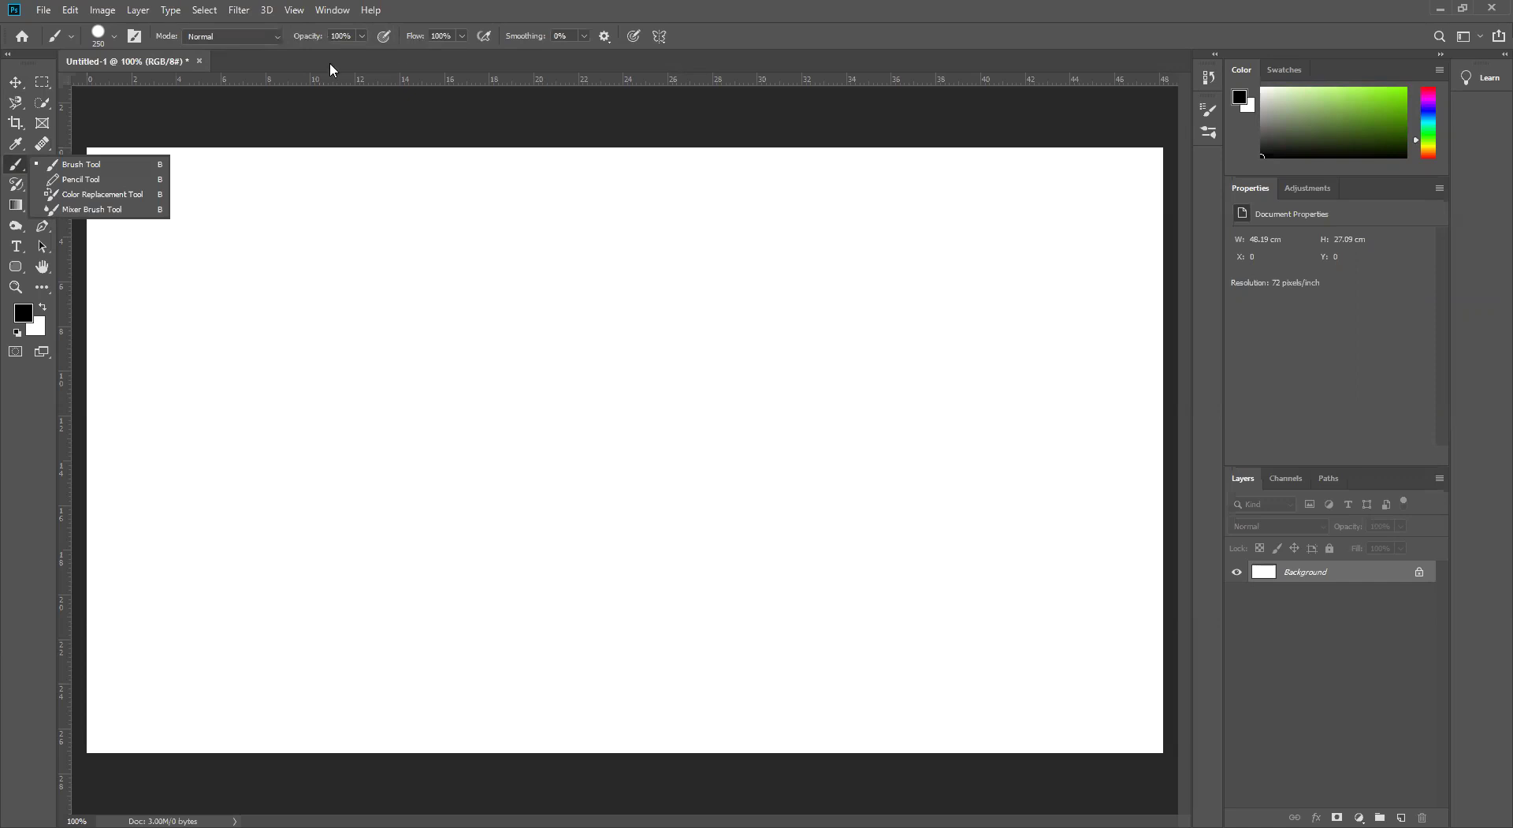
{"action": "left_click", "coordinate": [30, 428]}
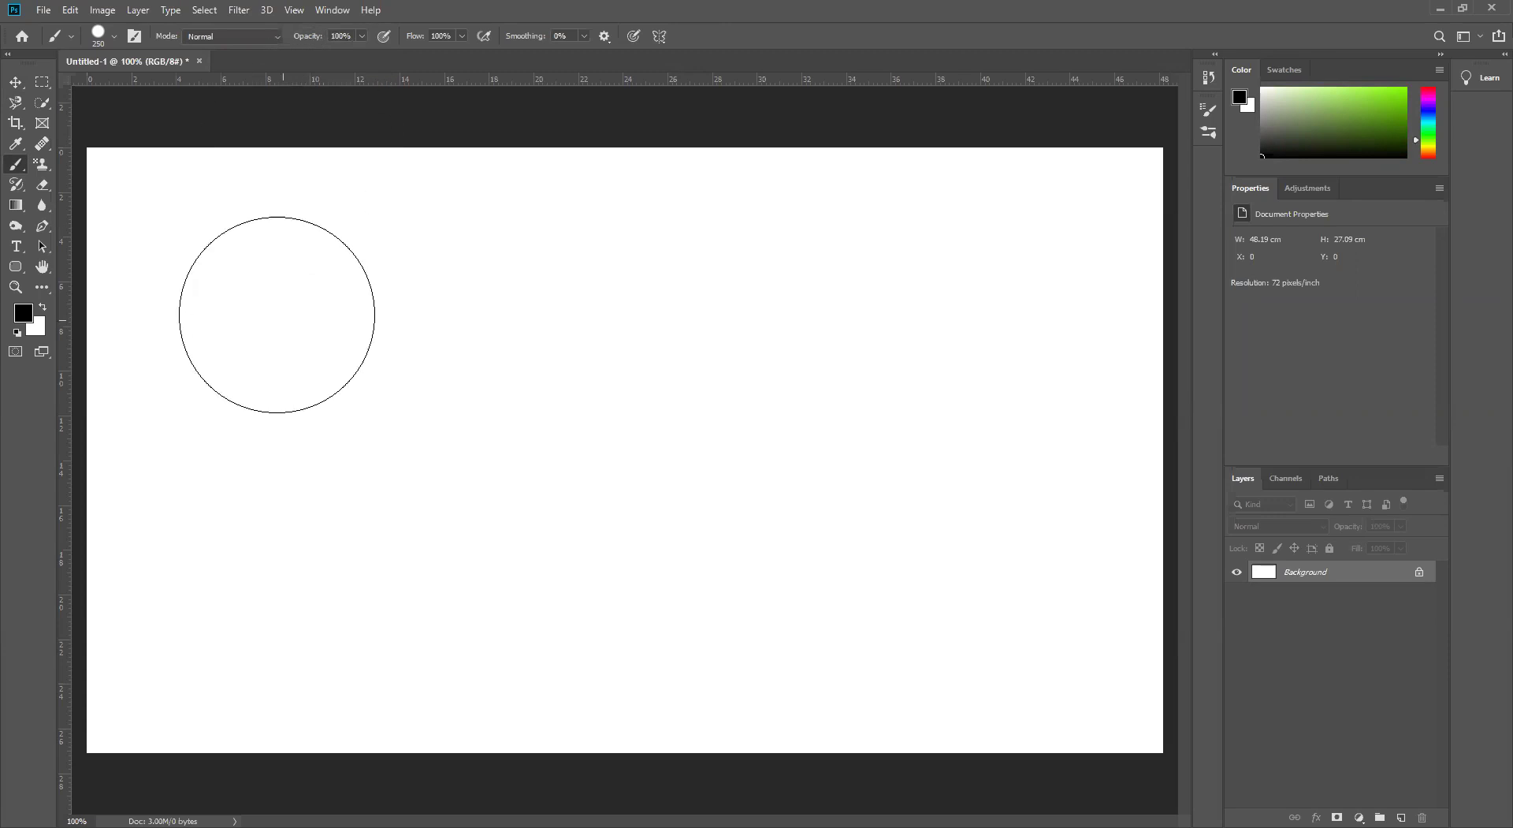
{"action": "left_click", "coordinate": [30, 315]}
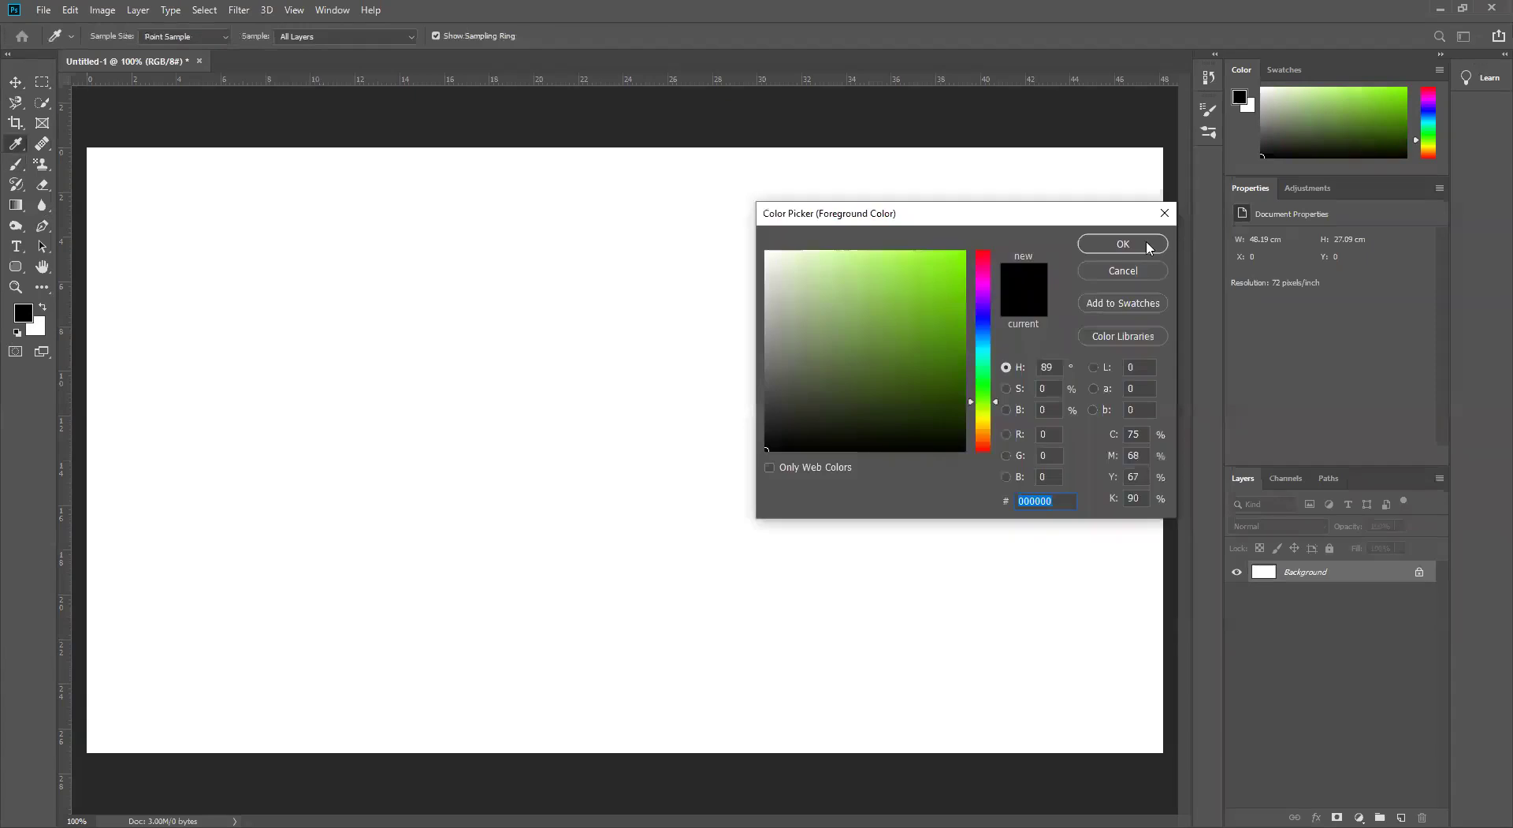
{"action": "left_click", "coordinate": [1122, 244]}
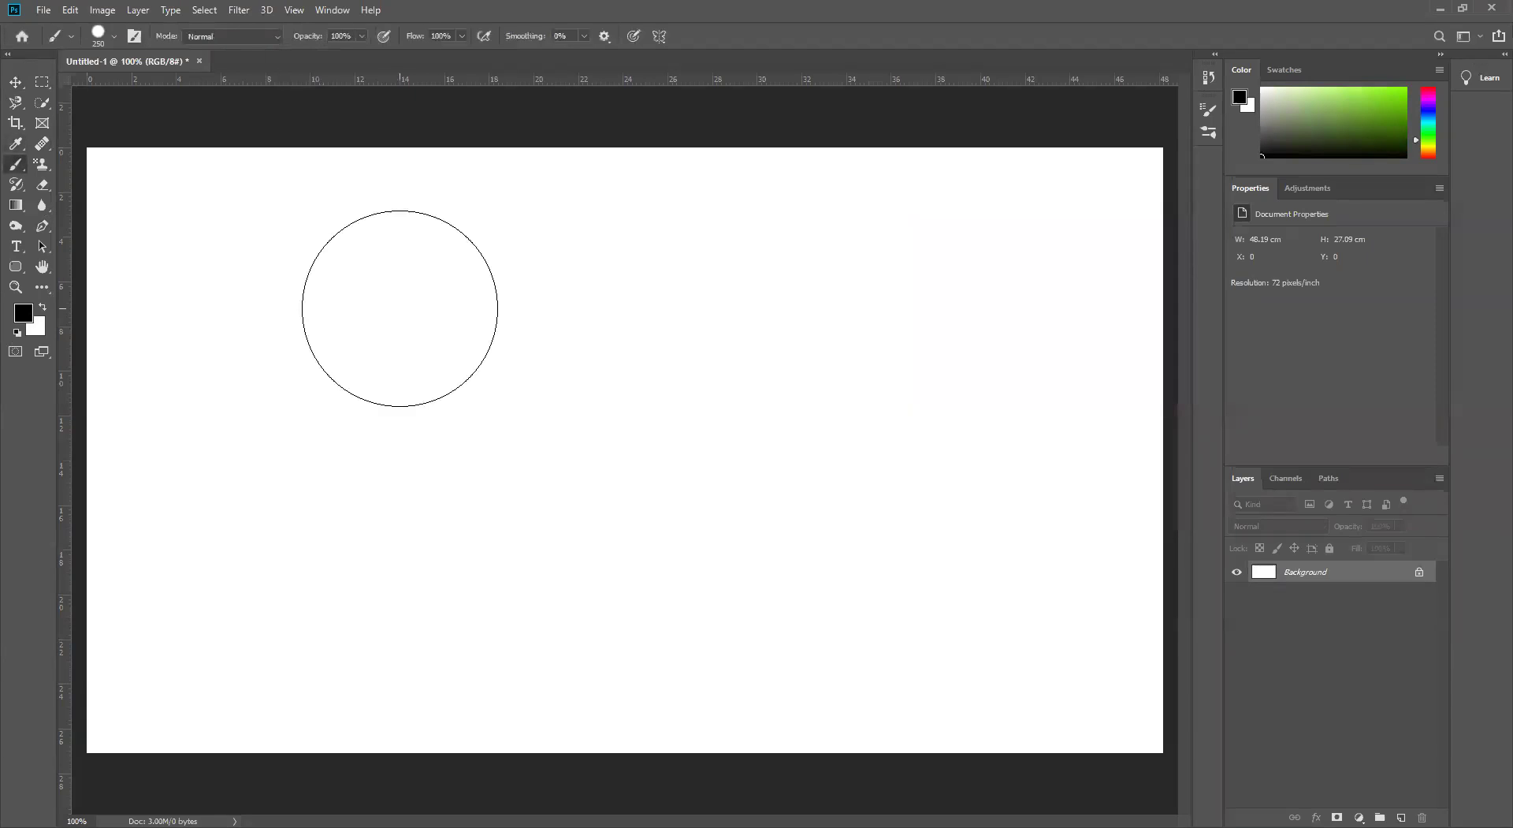
Reduce the brush size to 175 px, undo a trial stroke, and paint one solid black dot in the canvas's upper-left area.
{"action": "key", "text": "bracketleft"}
{"action": "key", "text": "bracketleft"}
{"action": "left_click_drag", "start_coordinate": [257, 329], "coordinate": [732, 254]}
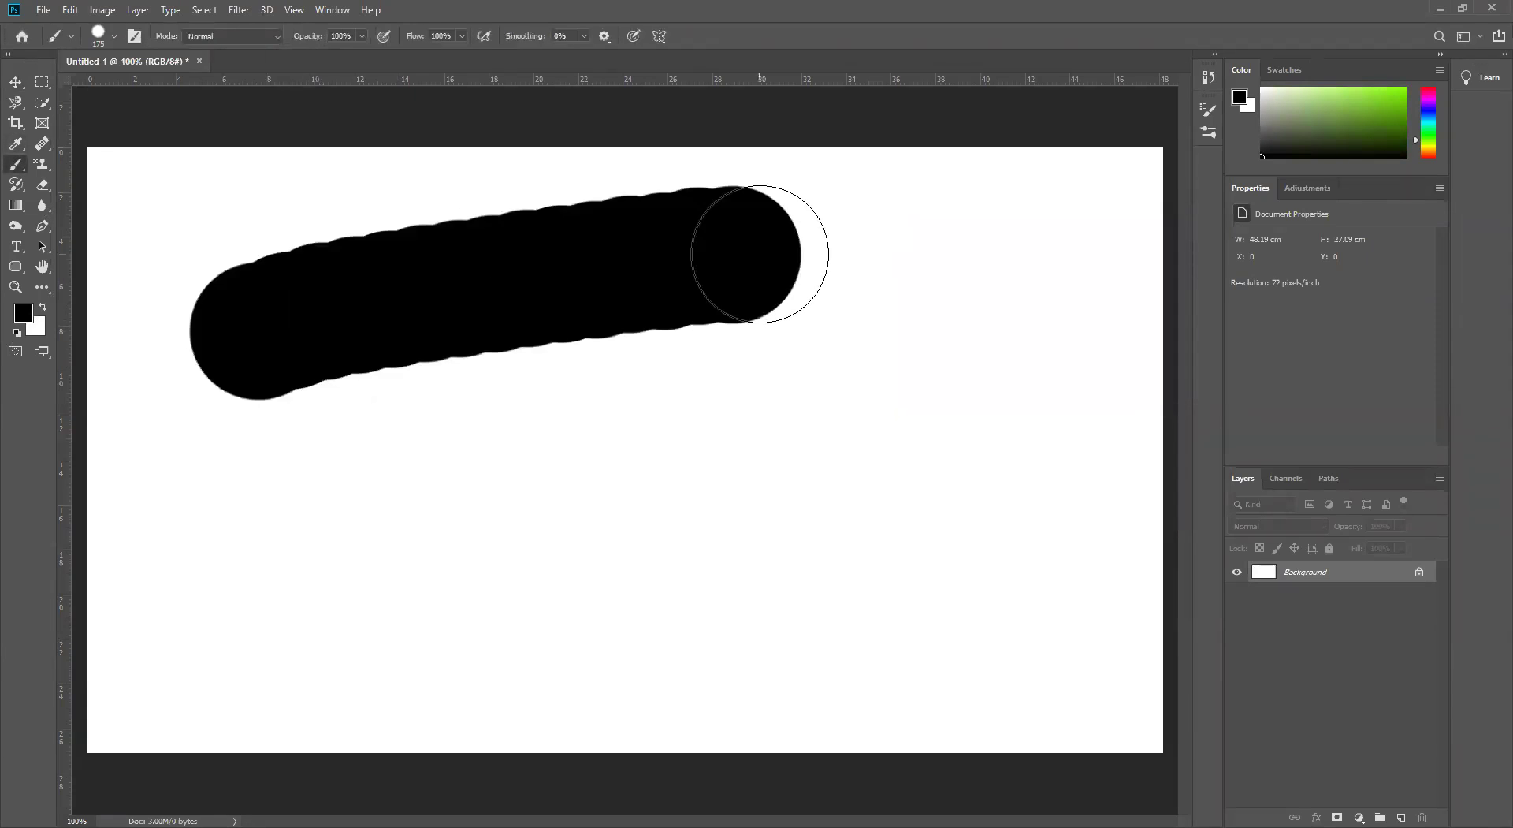
{"action": "key", "text": "ctrl+z"}
{"action": "left_click", "coordinate": [358, 294]}
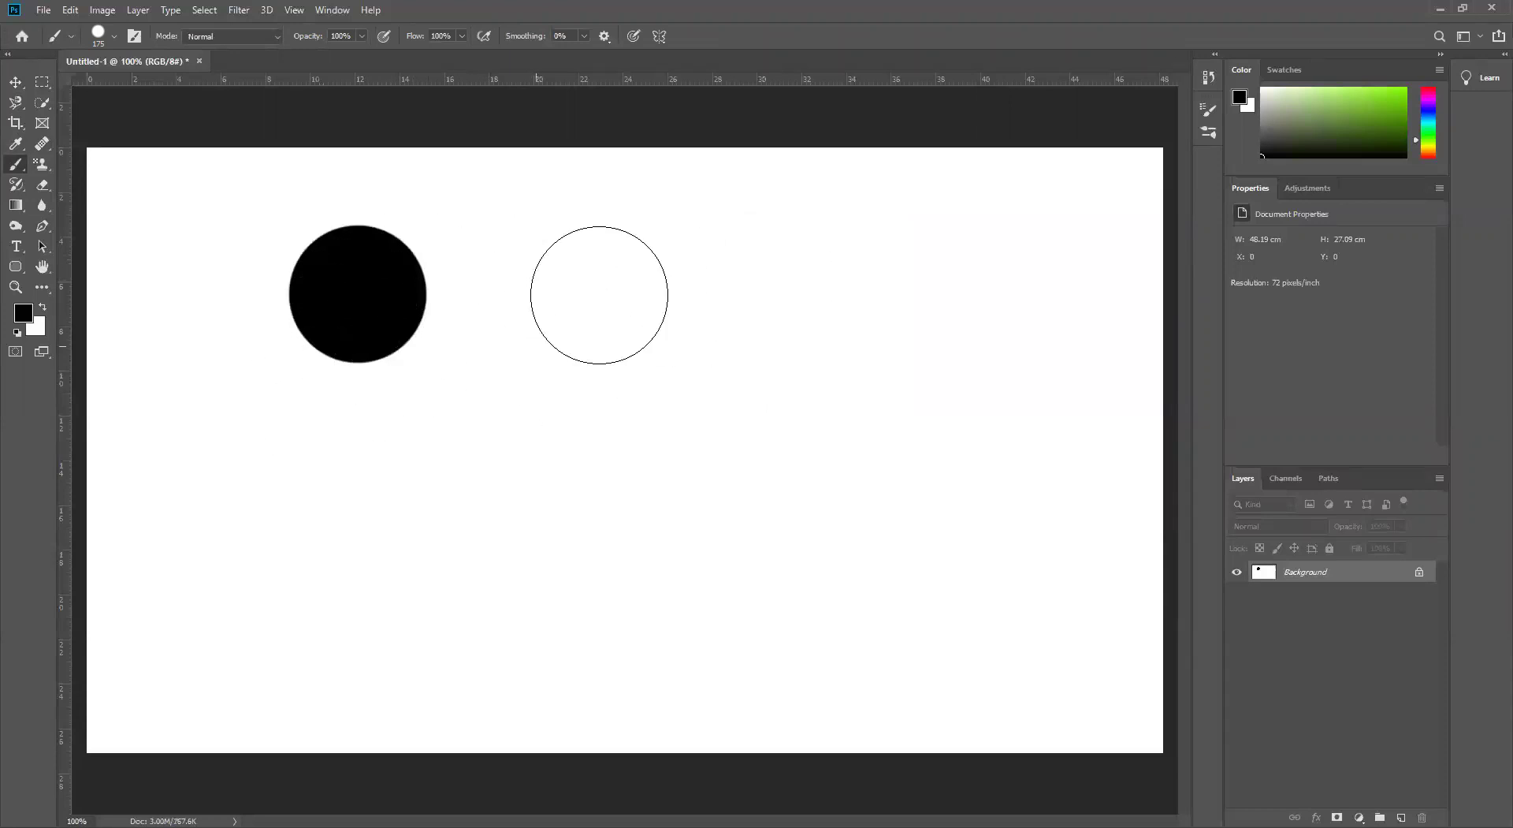
Set the brush opacity to 50% and paint a second dot to the right of the black one.
{"action": "left_click", "coordinate": [363, 37]}
{"action": "left_click_drag", "start_coordinate": [365, 54], "coordinate": [323, 55]}
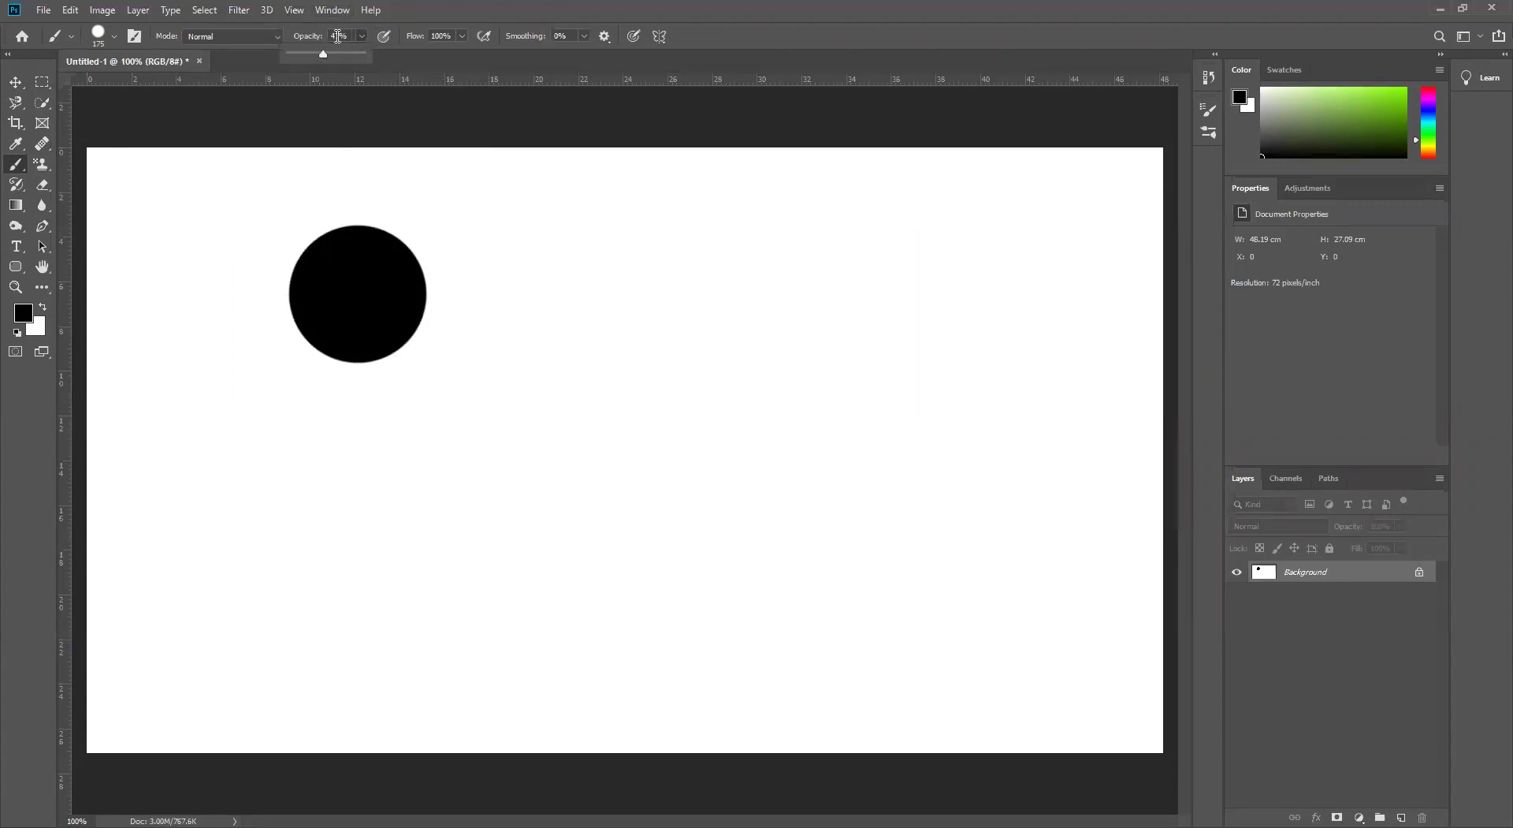
{"action": "double_click", "coordinate": [338, 37]}
{"action": "type", "text": "50"}
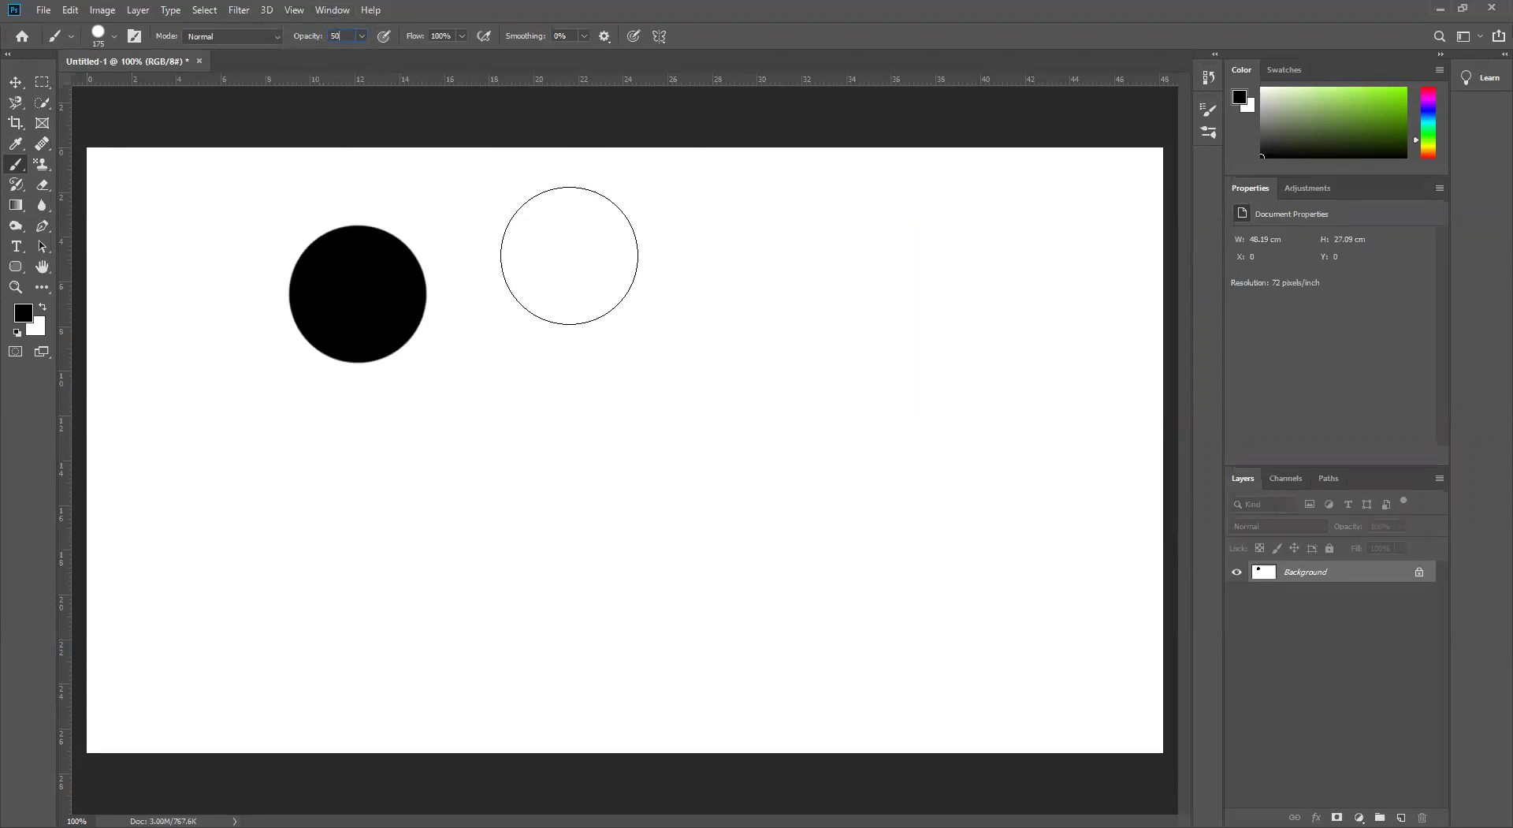
{"action": "left_click", "coordinate": [542, 295]}
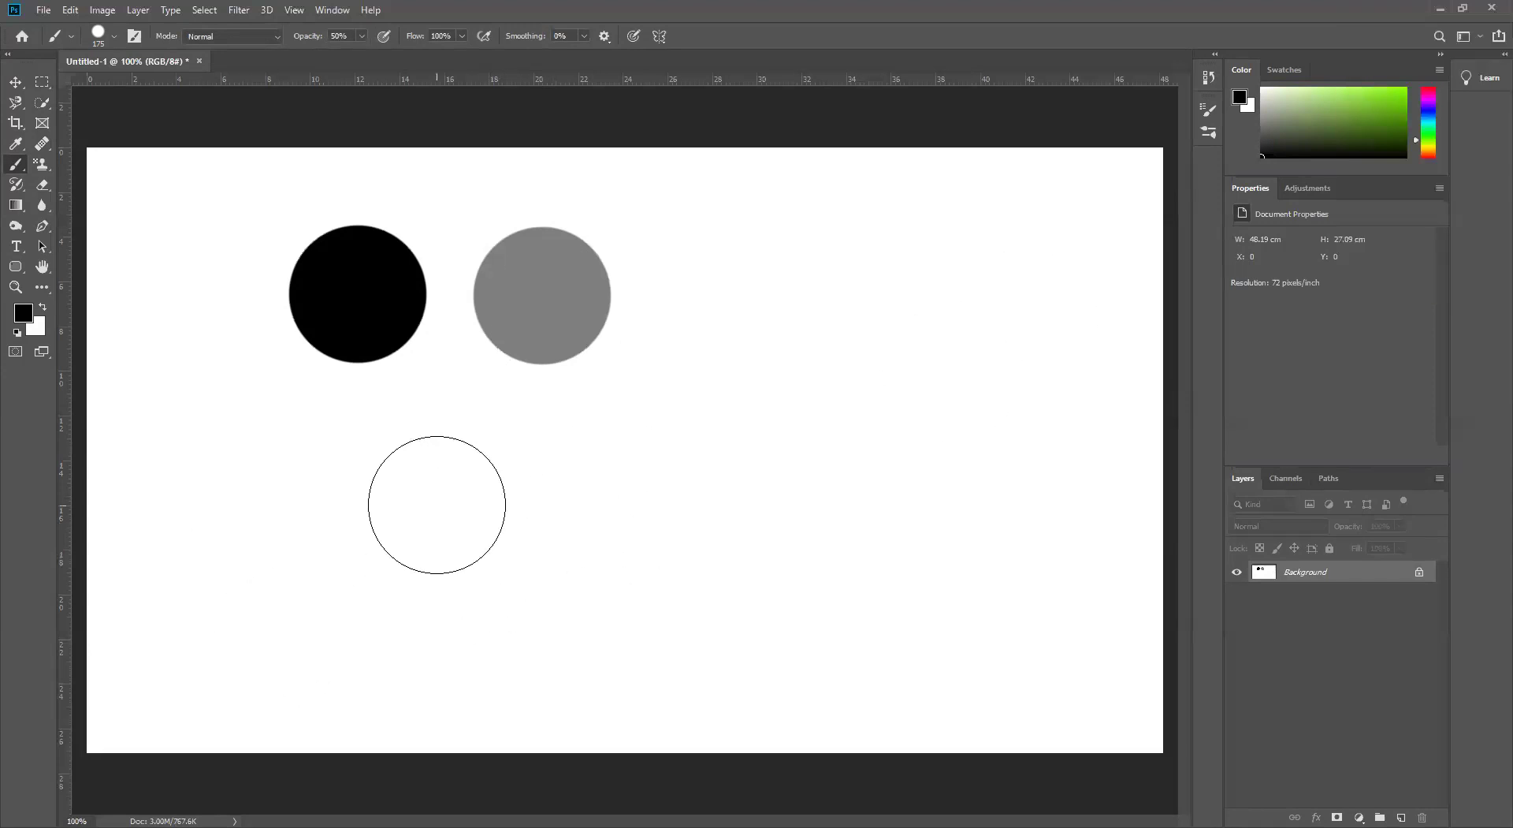
Set the brush hardness to 0% and its size to 175 px.
{"action": "key", "text": "bracketleft"}
{"action": "key", "text": "bracketleft"}
{"action": "key", "text": "bracketleft"}
{"action": "right_click", "coordinate": [267, 518]}
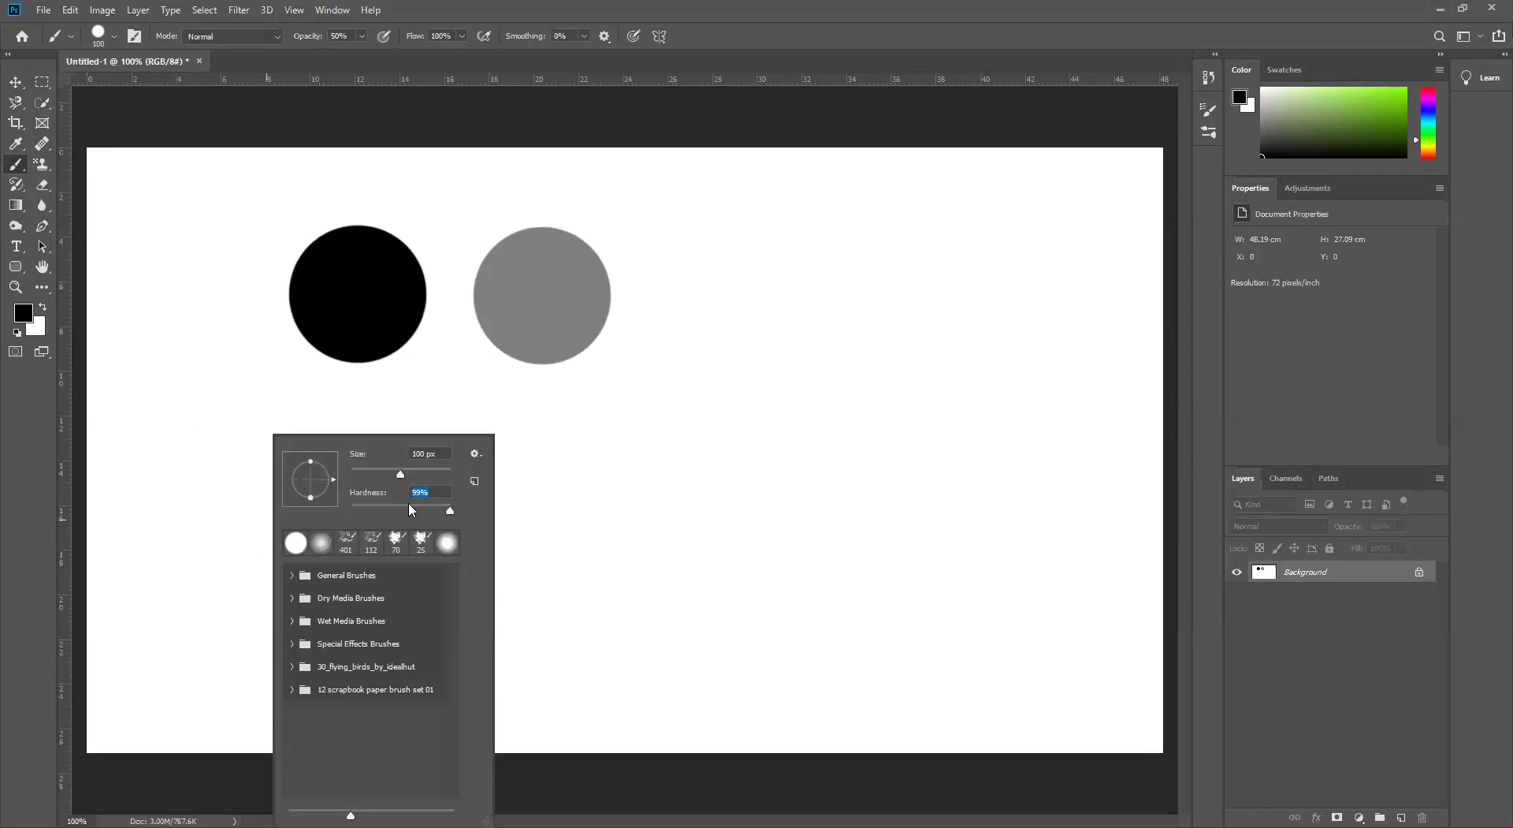
{"action": "type", "text": "0"}
{"action": "key", "text": "Return"}
{"action": "key", "text": "Return"}
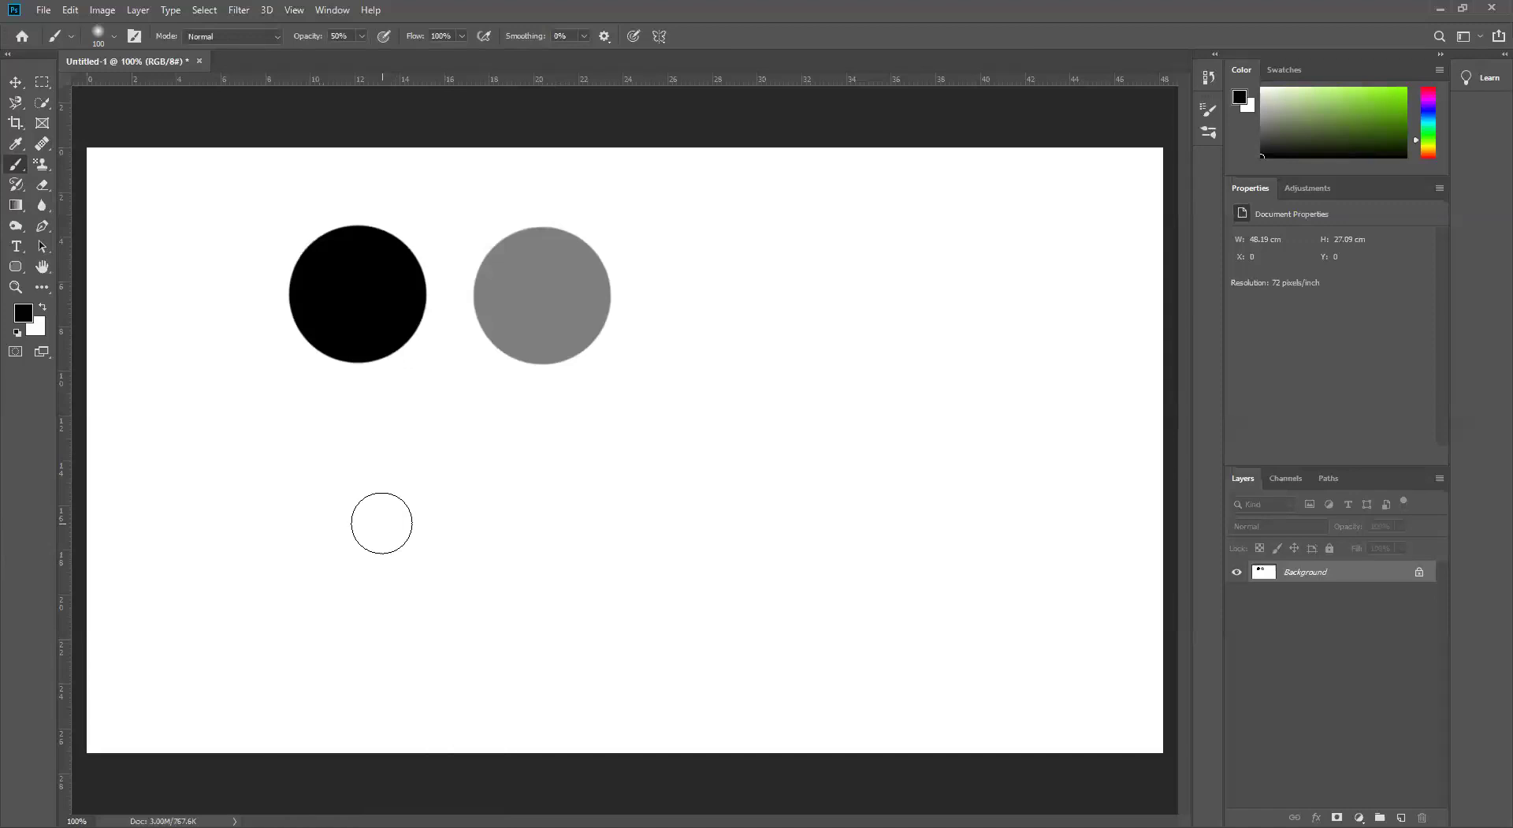
{"action": "key", "text": "bracketright"}
{"action": "key", "text": "bracketright"}
{"action": "key", "text": "bracketright"}
Try two overlapping soft brush strokes below the dots and undo both.
{"action": "mouse_move", "coordinate": [244, 556]}
{"action": "left_mouse_down"}
{"action": "mouse_move", "coordinate": [592, 476]}
{"action": "mouse_move", "coordinate": [463, 488]}
{"action": "mouse_move", "coordinate": [220, 551]}
{"action": "mouse_move", "coordinate": [570, 471]}
{"action": "mouse_move", "coordinate": [209, 562]}
{"action": "mouse_move", "coordinate": [515, 446]}
{"action": "mouse_move", "coordinate": [621, 463]}
{"action": "mouse_move", "coordinate": [225, 503]}
{"action": "mouse_move", "coordinate": [211, 538]}
{"action": "mouse_move", "coordinate": [692, 435]}
{"action": "mouse_move", "coordinate": [643, 431]}
{"action": "mouse_move", "coordinate": [220, 549]}
{"action": "mouse_move", "coordinate": [593, 450]}
{"action": "left_mouse_up"}
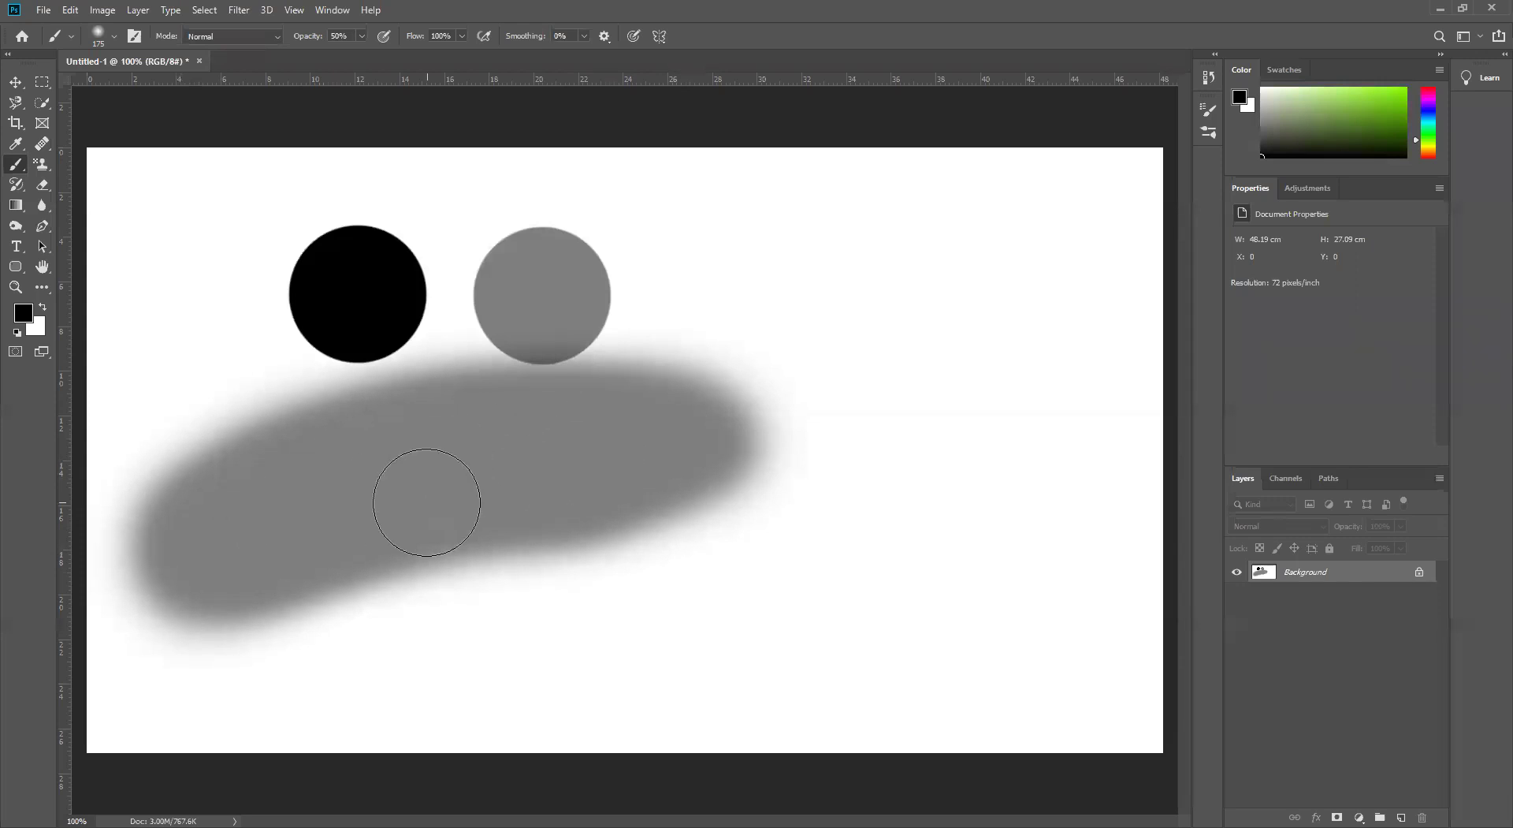
{"action": "mouse_move", "coordinate": [426, 502]}
{"action": "left_mouse_down"}
{"action": "mouse_move", "coordinate": [498, 442]}
{"action": "mouse_move", "coordinate": [610, 453]}
{"action": "mouse_move", "coordinate": [159, 561]}
{"action": "mouse_move", "coordinate": [595, 436]}
{"action": "mouse_move", "coordinate": [679, 444]}
{"action": "left_mouse_up"}
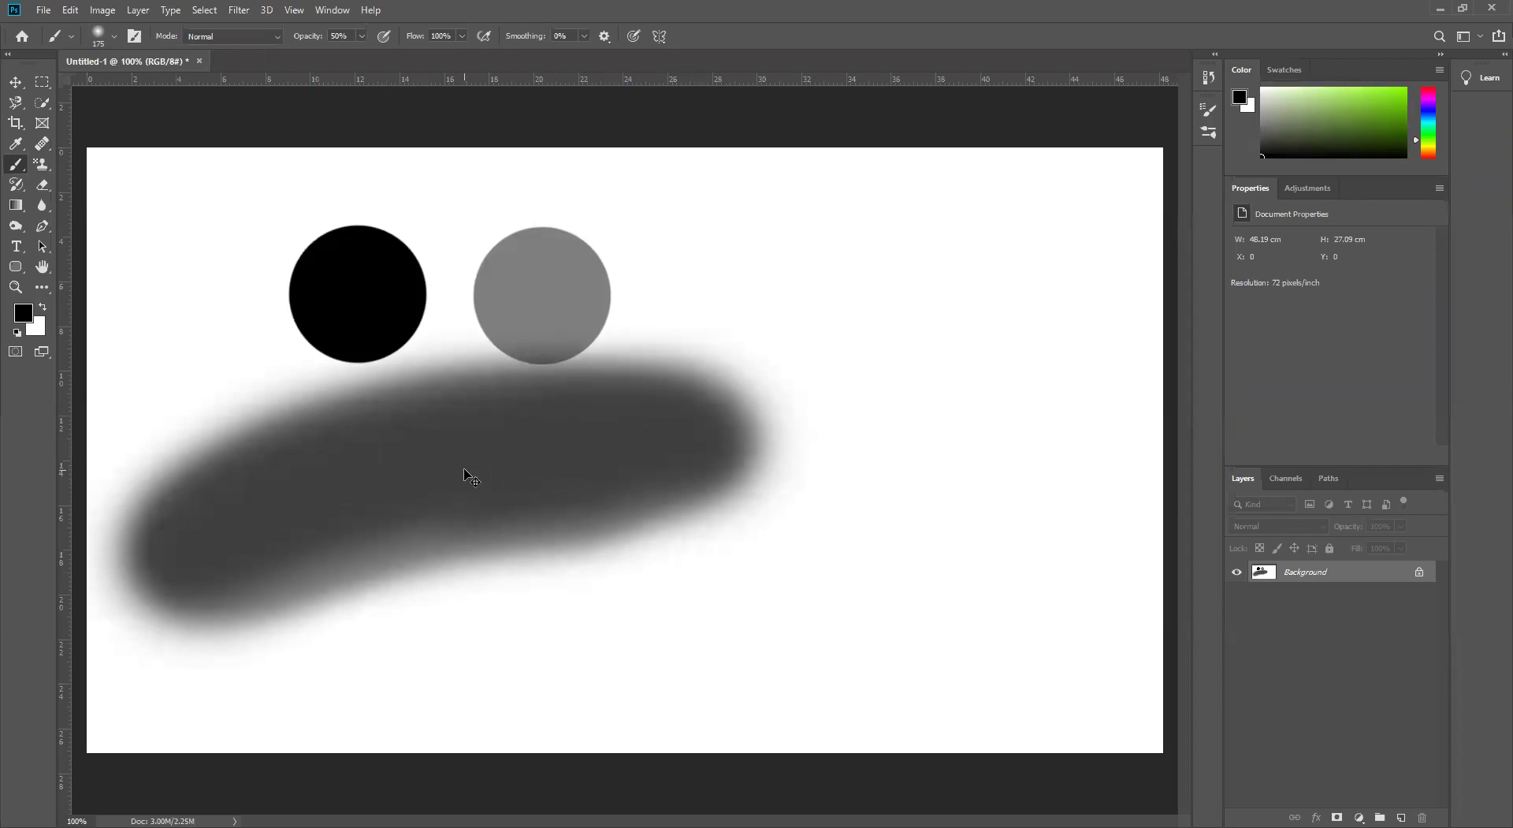
{"action": "key", "text": "ctrl+z"}
{"action": "key", "text": "ctrl+z"}
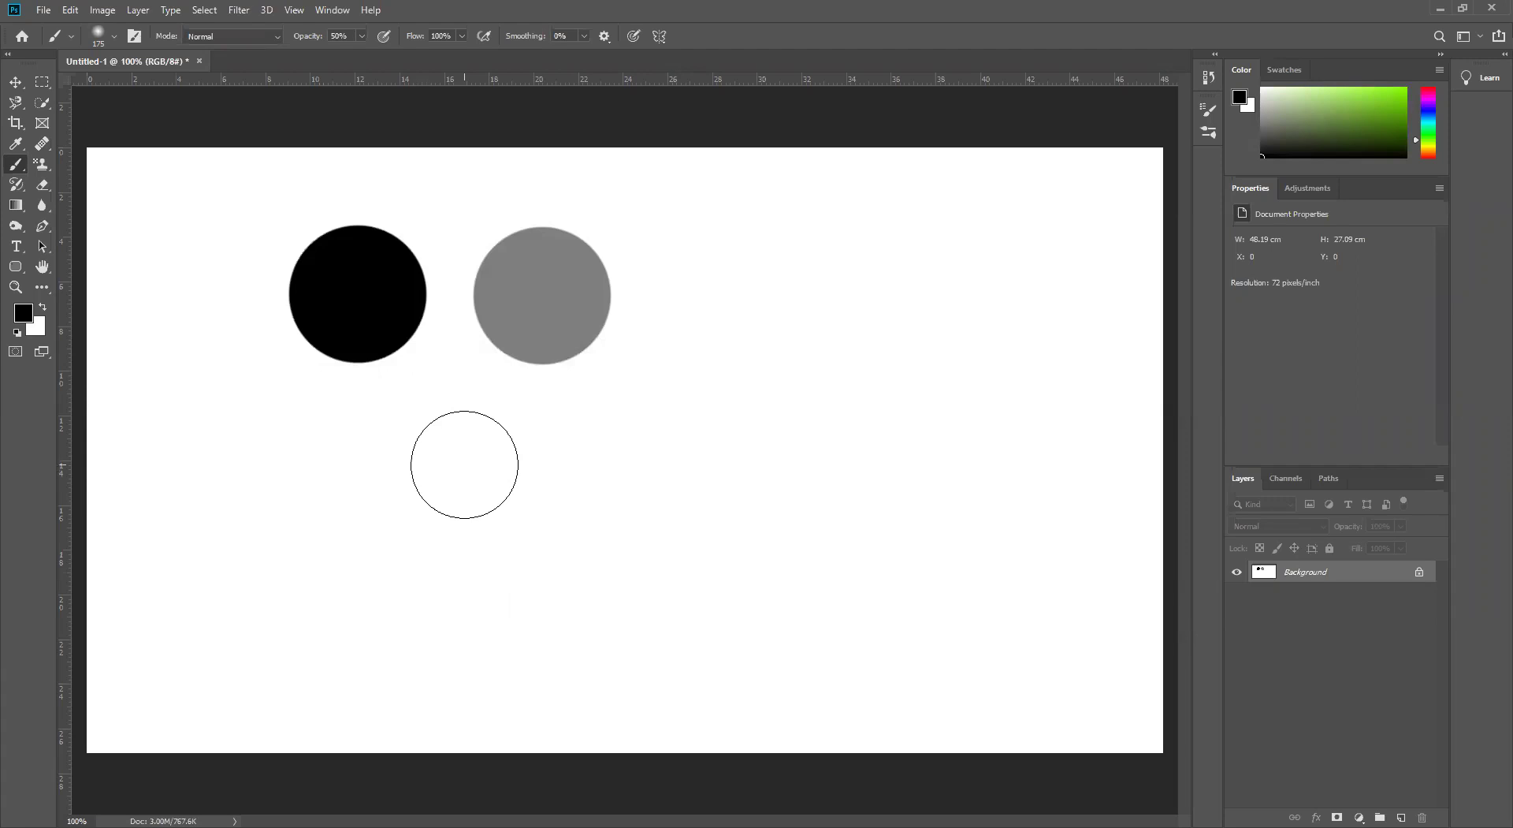
Switch from the Brush tool to the Move tool.
{"action": "left_click", "coordinate": [15, 82]}
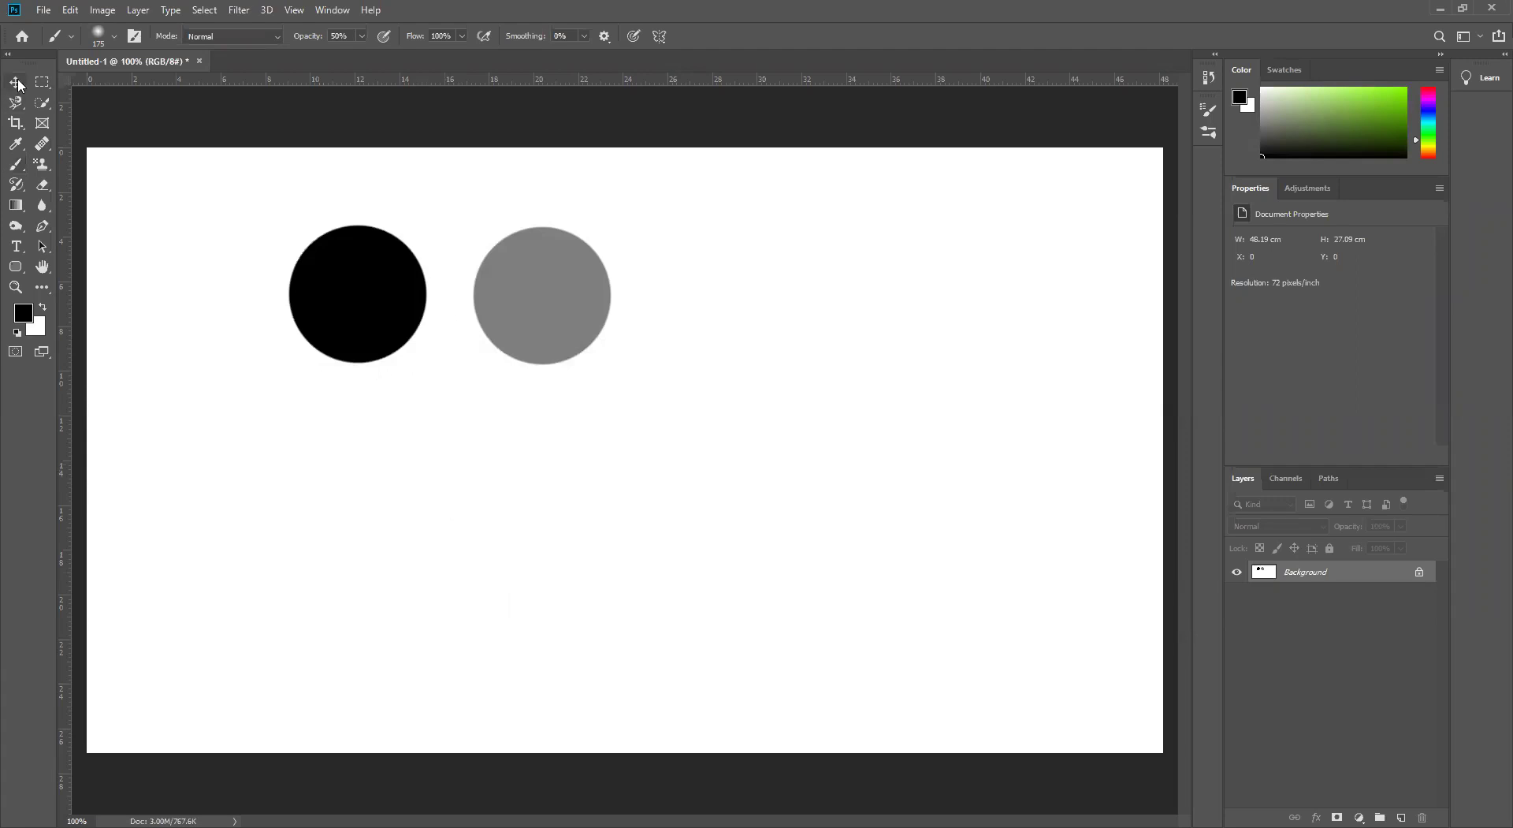